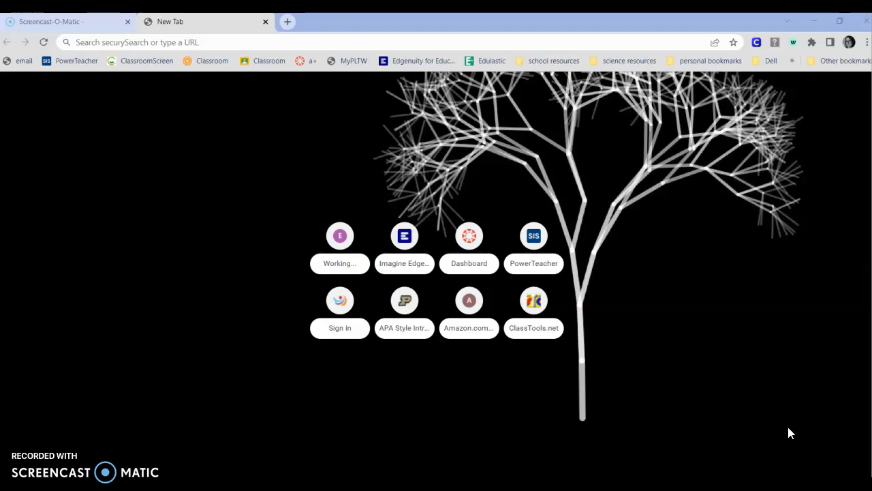
Go to classtools.net and open the Fakebook template for creating a fictional social profile
{"action": "left_click", "coordinate": [247, 41]}
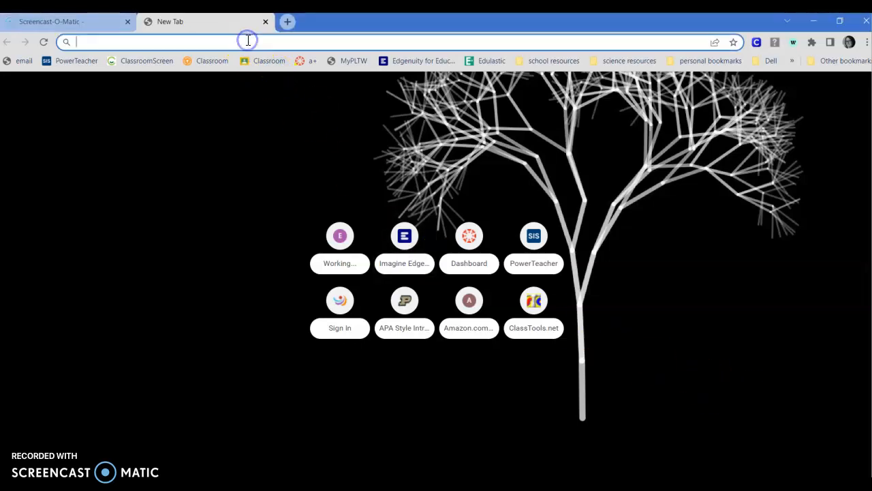
{"action": "type", "text": "classtools"}
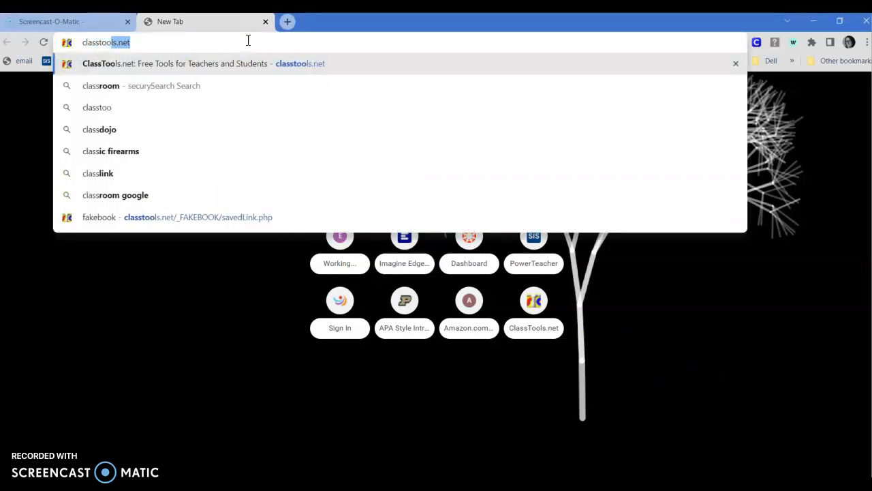
{"action": "type", "text": ".net"}
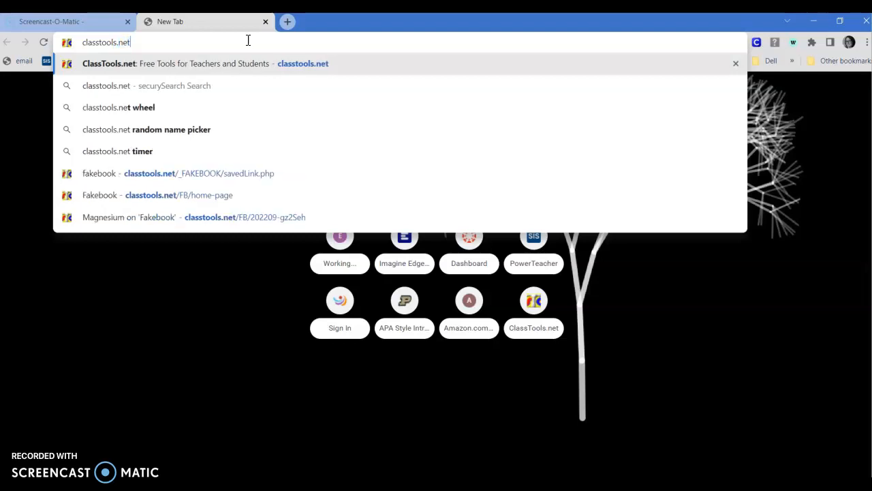
{"action": "key", "text": "Return"}
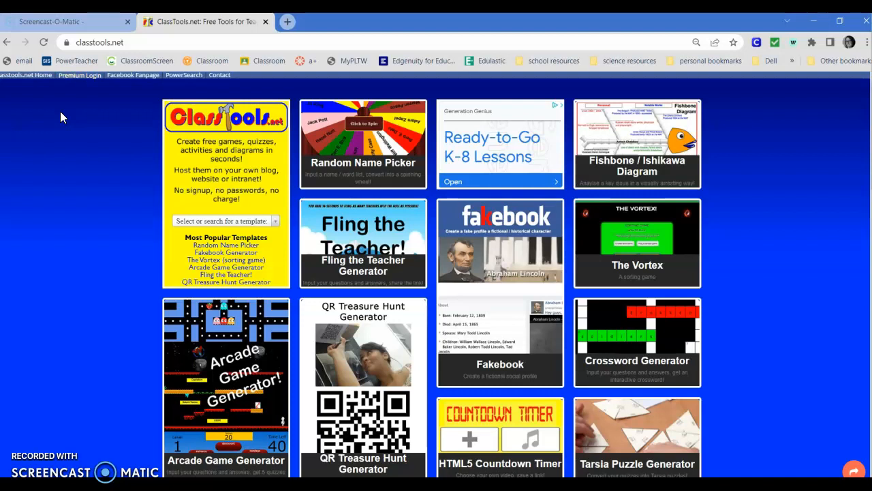
{"action": "left_click", "coordinate": [487, 263]}
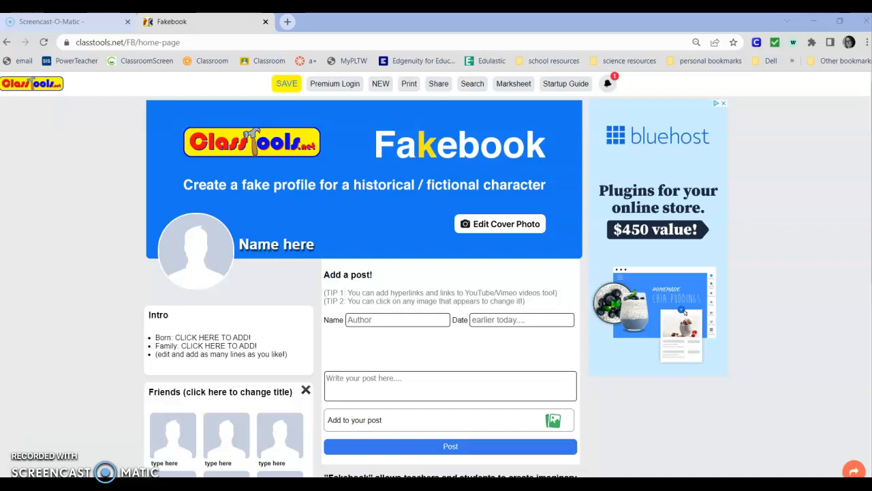
Replace the placeholder profile name with magnesium
{"action": "left_click", "coordinate": [273, 247]}
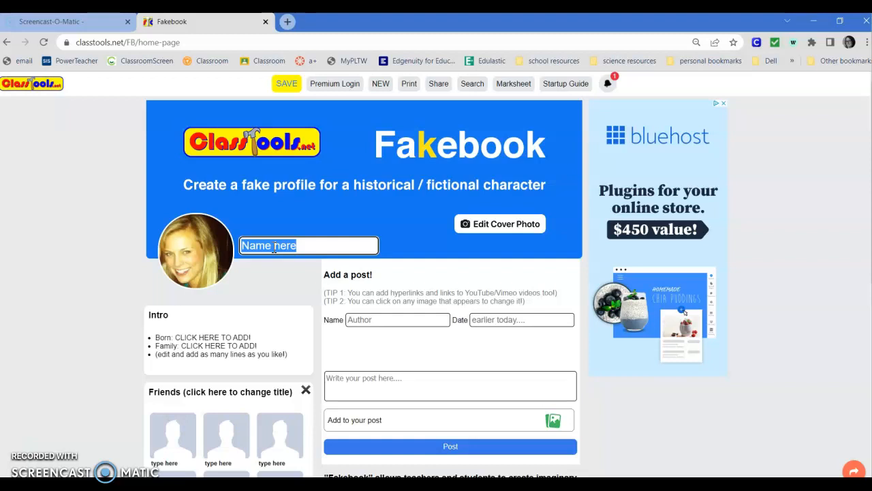
{"action": "type", "text": "magnesium"}
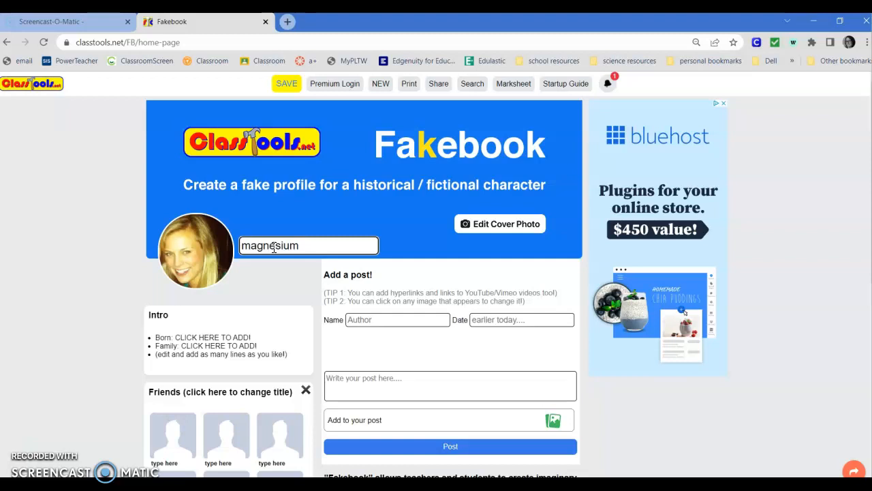
{"action": "key", "text": "Return"}
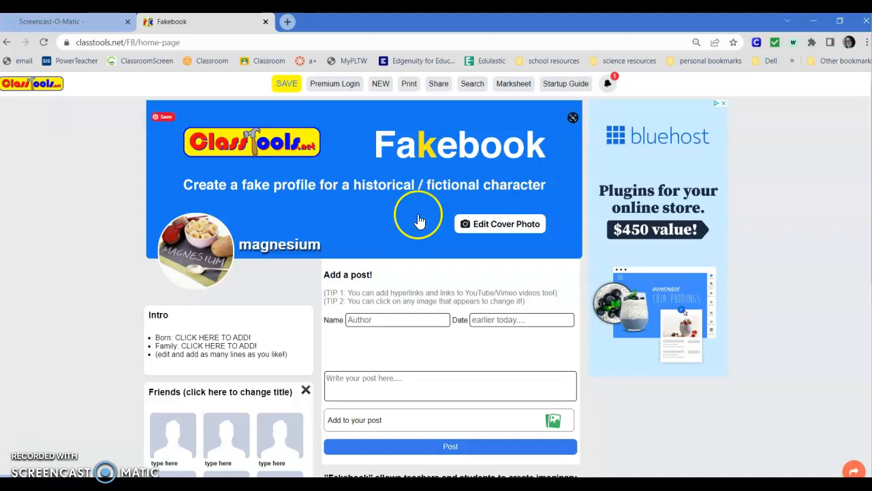
Set the cover photo to the picture Location-of-Magnesium-in-the-Periodic-Table from the Pictures folder
{"action": "left_click", "coordinate": [481, 225]}
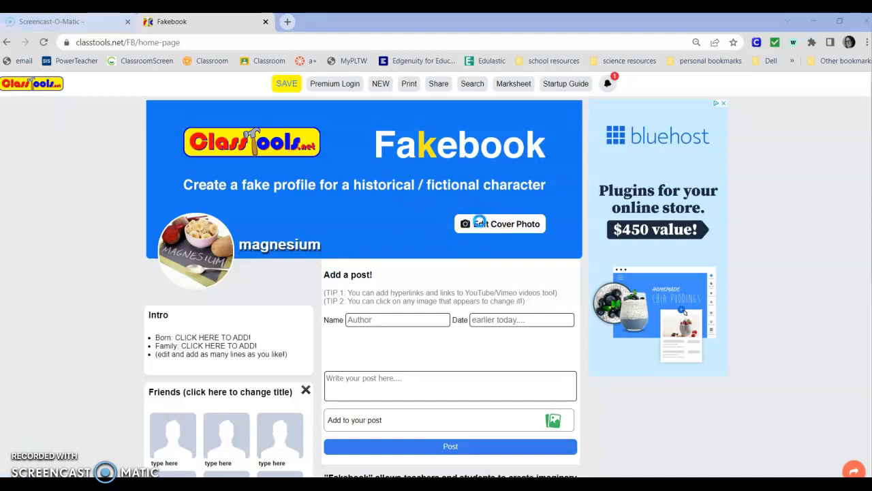
{"action": "scroll", "coordinate": [153, 150], "scroll_direction": "down", "scroll_amount": 5}
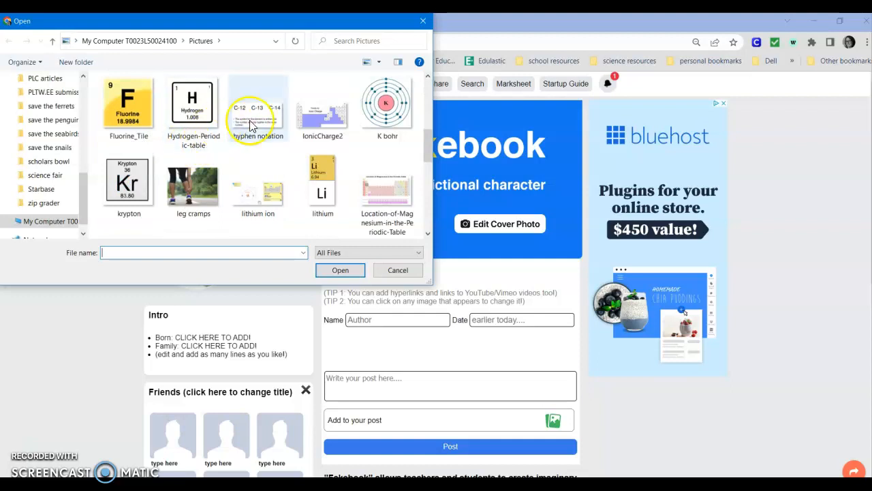
{"action": "scroll", "coordinate": [320, 99], "scroll_direction": "down", "scroll_amount": 1}
{"action": "left_click", "coordinate": [372, 136]}
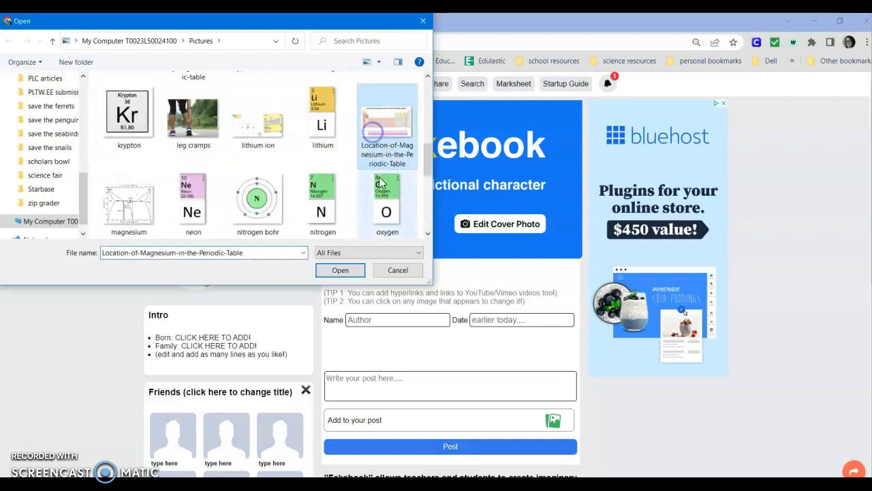
{"action": "left_click", "coordinate": [342, 270]}
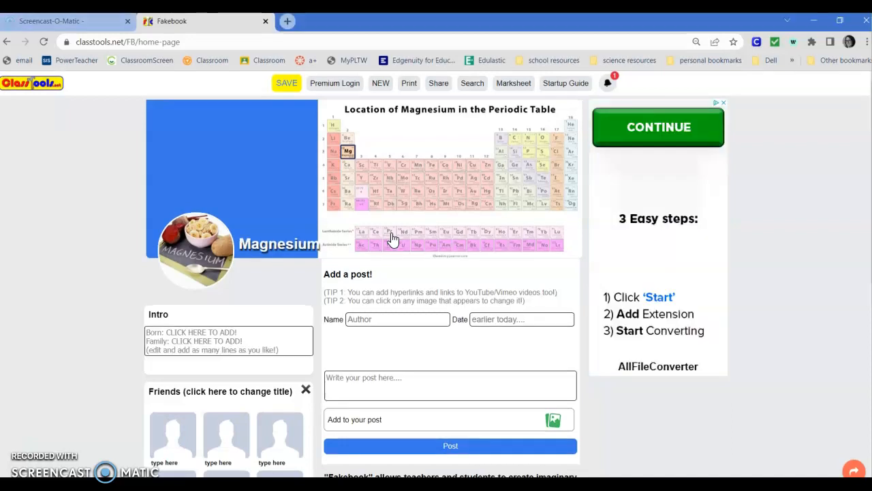
Replace the Born line of the Intro with "Discovered in 1808"
{"action": "left_click", "coordinate": [245, 332]}
{"action": "key", "text": "BackSpace"}
{"action": "key", "text": "BackSpace"}
{"action": "key", "text": "BackSpace"}
{"action": "key", "text": "BackSpace"}
{"action": "key", "text": "BackSpace"}
{"action": "key", "text": "BackSpace"}
{"action": "key", "text": "BackSpace"}
{"action": "key", "text": "BackSpace"}
{"action": "key", "text": "BackSpace"}
{"action": "key", "text": "BackSpace"}
{"action": "key", "text": "BackSpace"}
{"action": "key", "text": "BackSpace"}
{"action": "key", "text": "BackSpace"}
{"action": "key", "text": "BackSpace"}
{"action": "key", "text": "BackSpace"}
{"action": "key", "text": "BackSpace"}
{"action": "key", "text": "BackSpace"}
{"action": "key", "text": "BackSpace"}
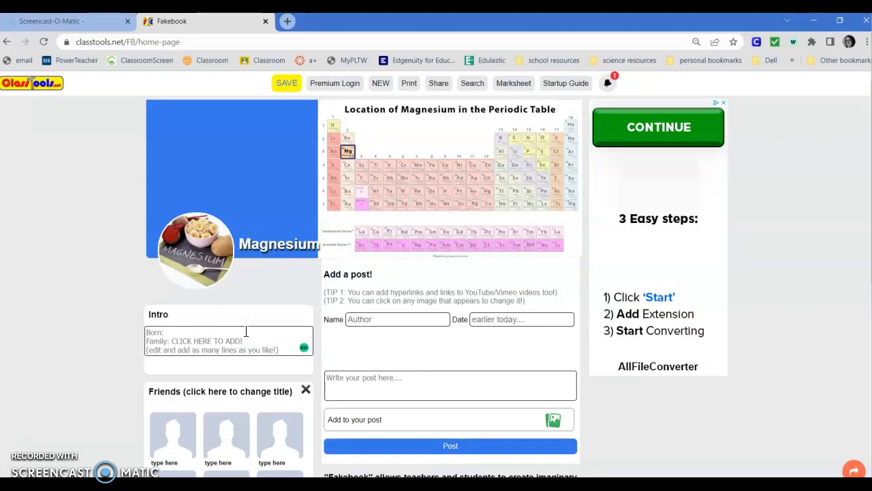
{"action": "key", "text": "BackSpace"}
{"action": "key", "text": "BackSpace"}
{"action": "key", "text": "BackSpace"}
{"action": "type", "text": "Discovered in 1808"}
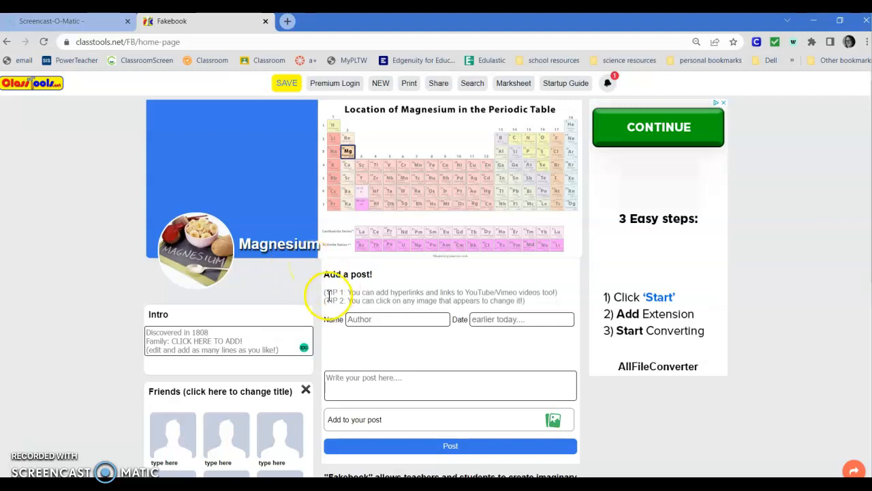
Replace the placeholder Family line of the Intro with "Discovered by: Sir Humphrey Davy"
{"action": "left_click_drag", "start_coordinate": [245, 341], "coordinate": [145, 340]}
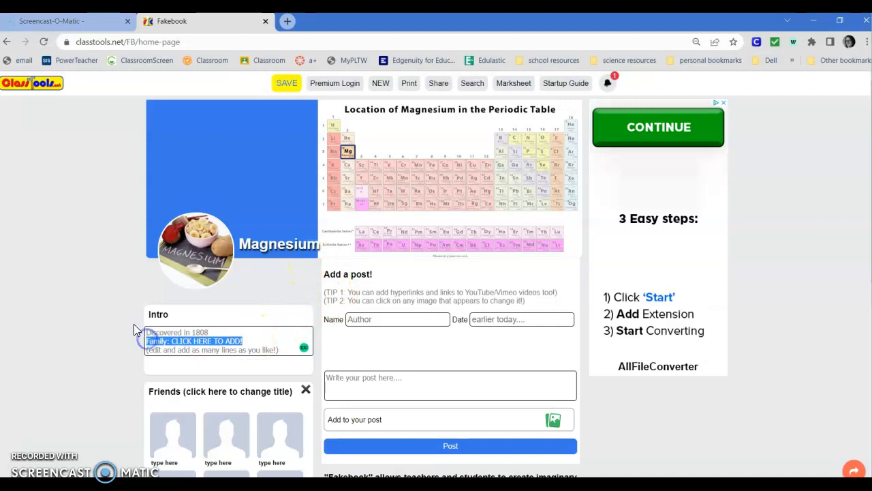
{"action": "key", "text": "BackSpace"}
{"action": "type", "text": "Discovered by: s"}
{"action": "key", "text": "BackSpace"}
{"action": "type", "text": "Sir Humphrey Davey"}
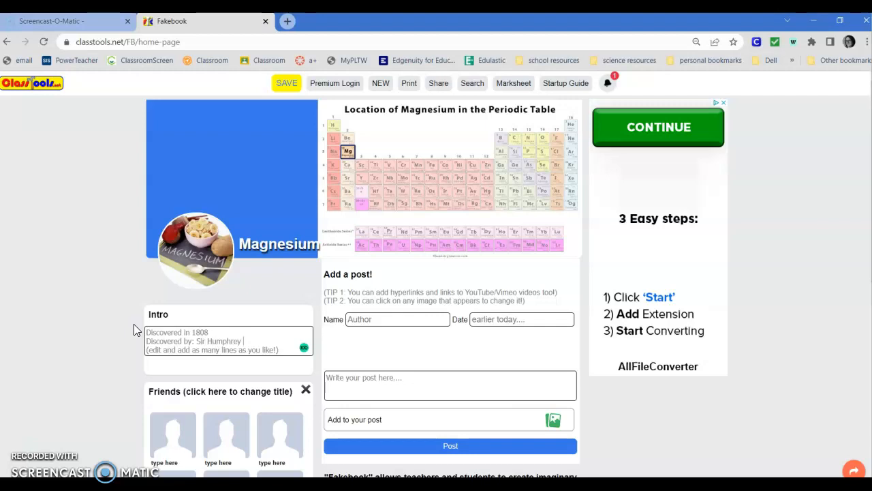
{"action": "key", "text": "BackSpace"}
{"action": "key", "text": "BackSpace"}
{"action": "type", "text": "y"}
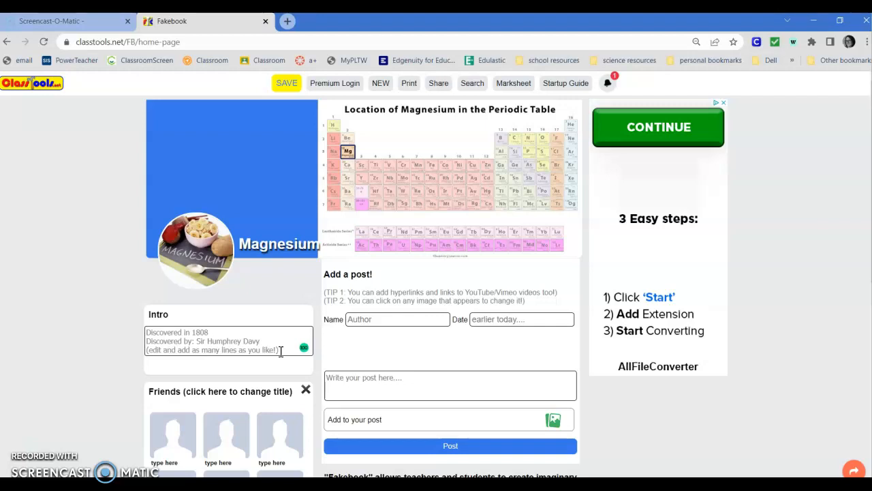
Replace the last placeholder line of the Intro with "Family: Alkali Metals" and finish editing the Intro
{"action": "left_click_drag", "start_coordinate": [280, 351], "coordinate": [141, 353]}
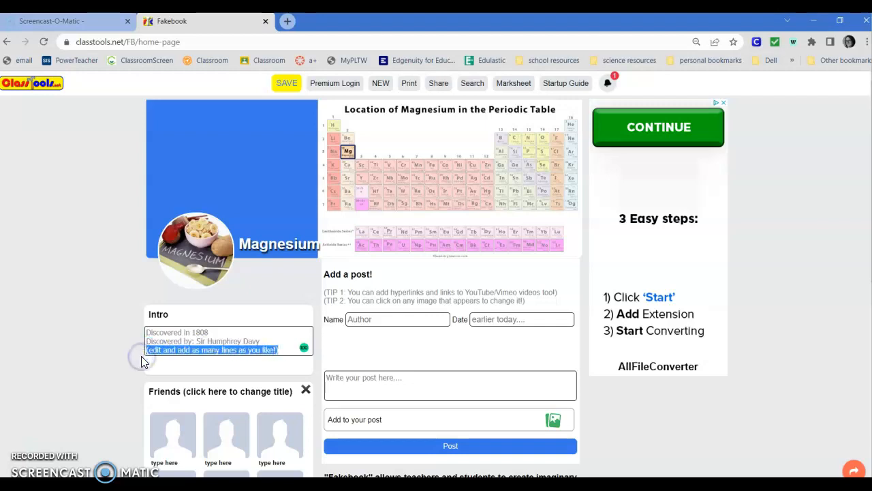
{"action": "type", "text": "Family"}
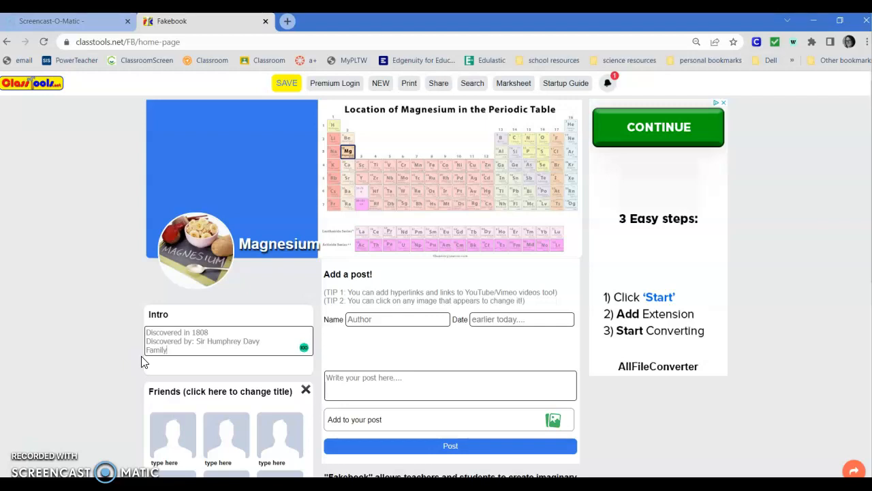
{"action": "type", "text": ": Alkali Metals"}
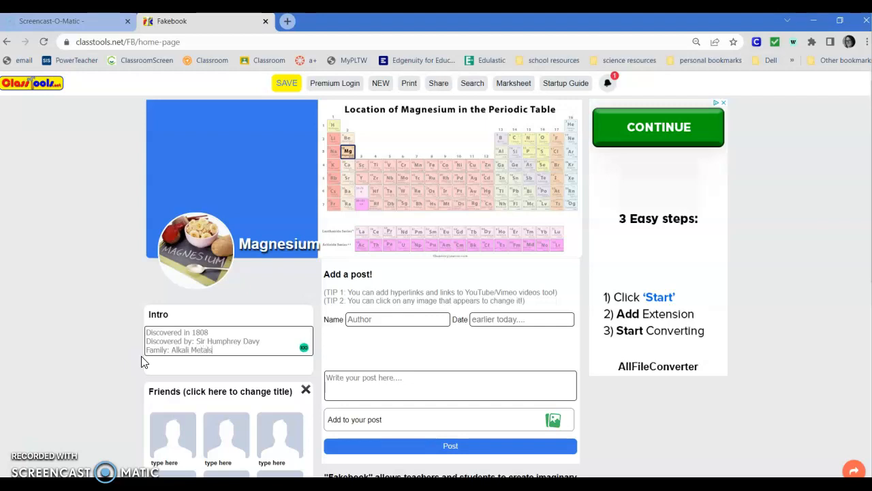
{"action": "left_click", "coordinate": [88, 382]}
{"action": "left_click", "coordinate": [149, 400]}
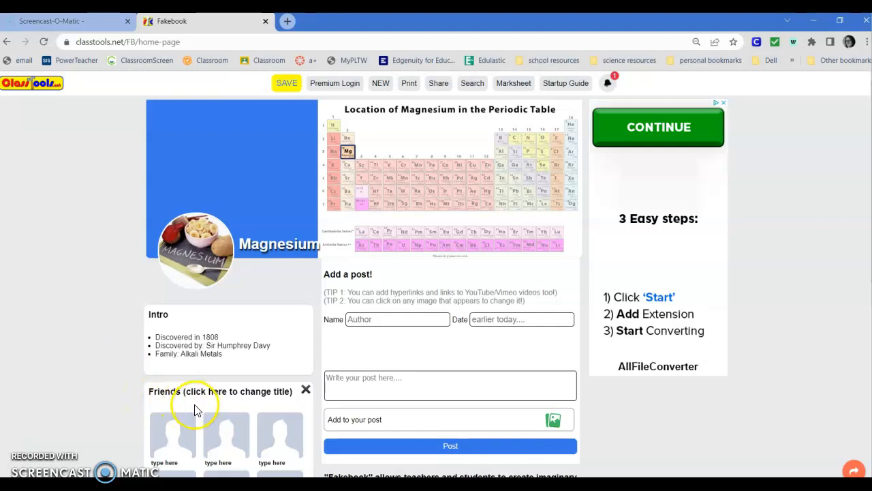
Name the first two entries in the Friends section Bromine and Chlorine
{"action": "scroll", "coordinate": [191, 409], "scroll_direction": "down", "scroll_amount": 1}
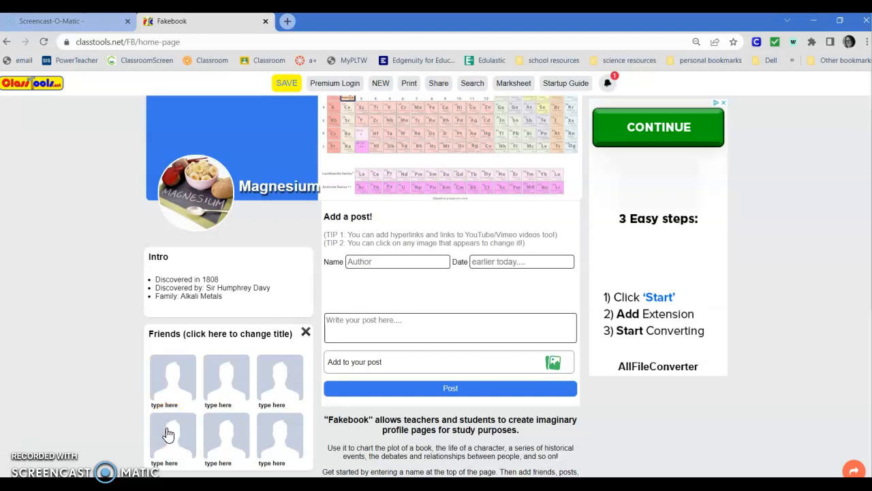
{"action": "left_click", "coordinate": [162, 406]}
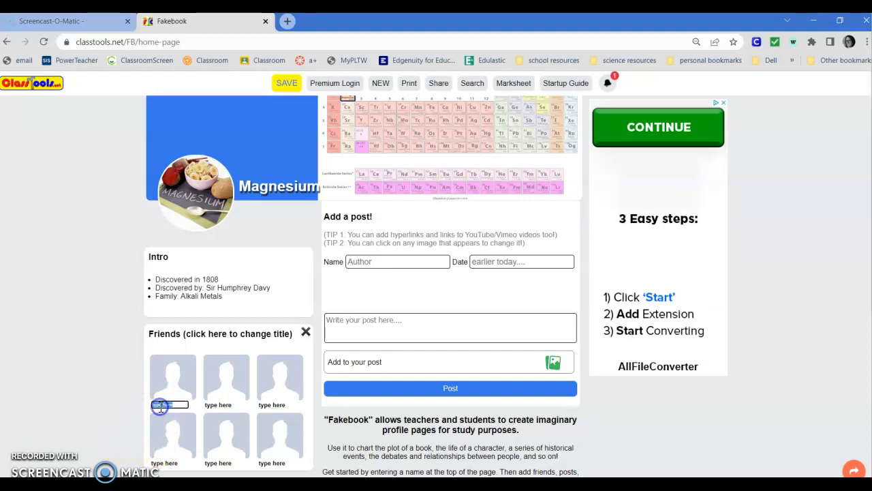
{"action": "type", "text": "Bromine"}
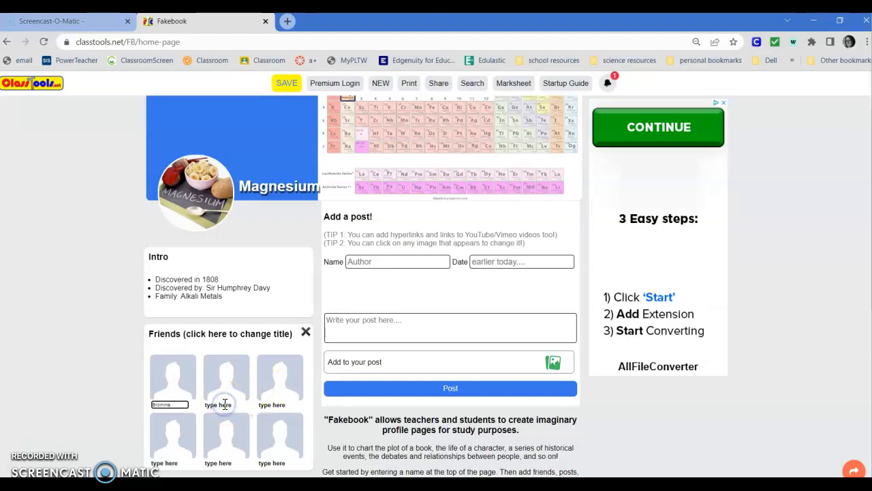
{"action": "left_click", "coordinate": [224, 405]}
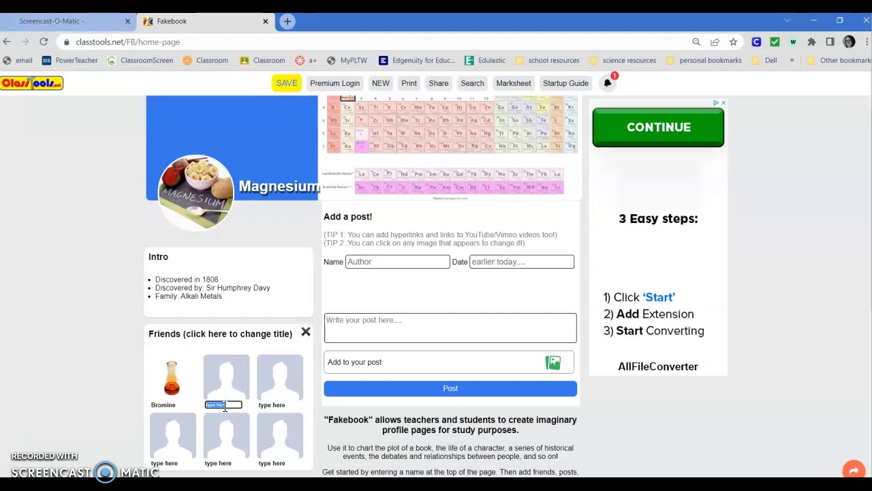
{"action": "type", "text": "Chlorine"}
{"action": "left_click", "coordinate": [275, 389]}
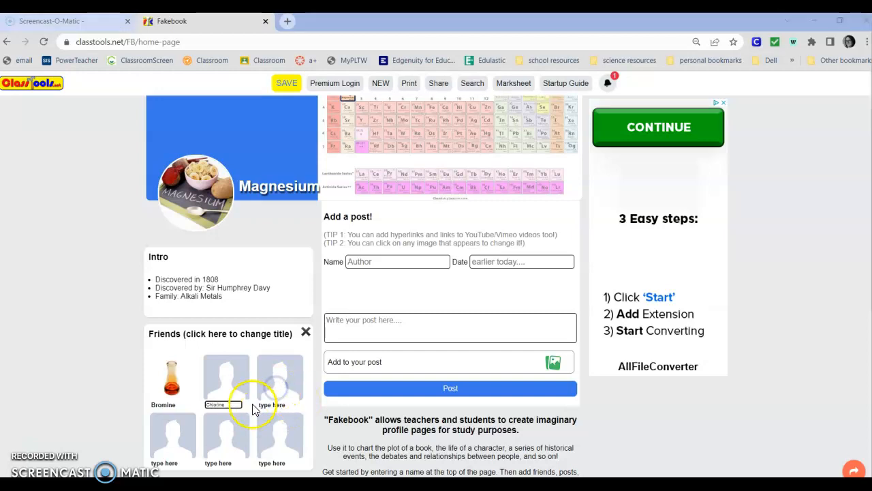
{"action": "left_click", "coordinate": [231, 371]}
{"action": "left_click", "coordinate": [386, 271]}
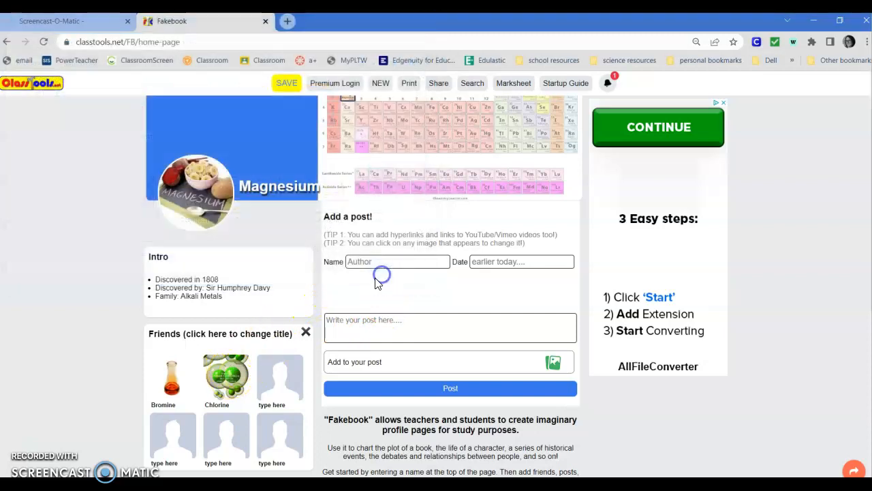
Replace Chlorine's friend picture with the chlorine image from the Pictures folder
{"action": "left_click", "coordinate": [228, 385]}
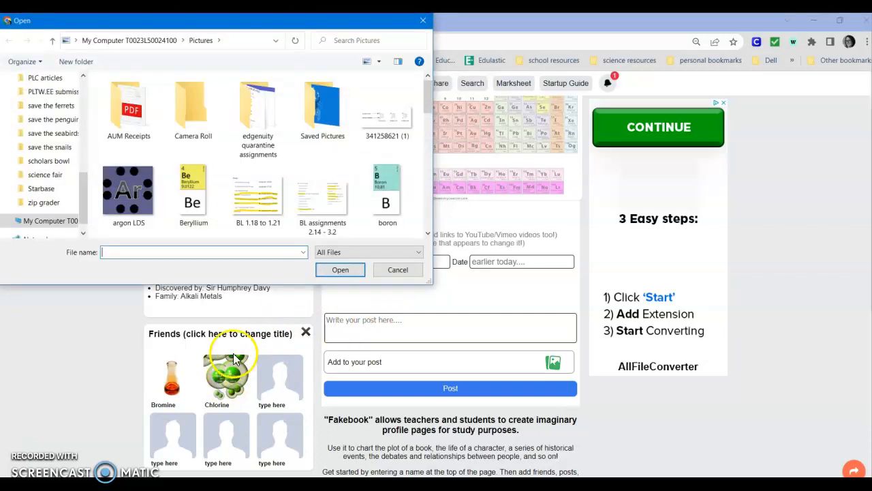
{"action": "scroll", "coordinate": [323, 194], "scroll_direction": "down", "scroll_amount": 4}
{"action": "scroll", "coordinate": [322, 177], "scroll_direction": "up", "scroll_amount": 2}
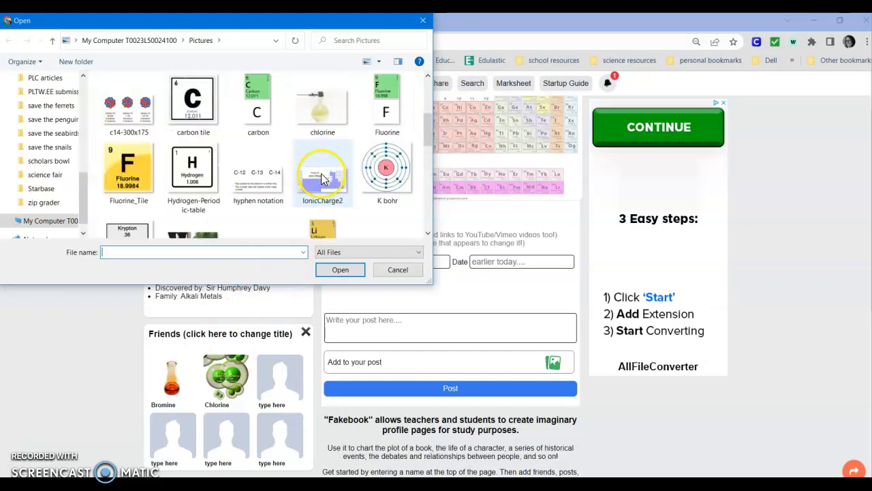
{"action": "left_click", "coordinate": [325, 119]}
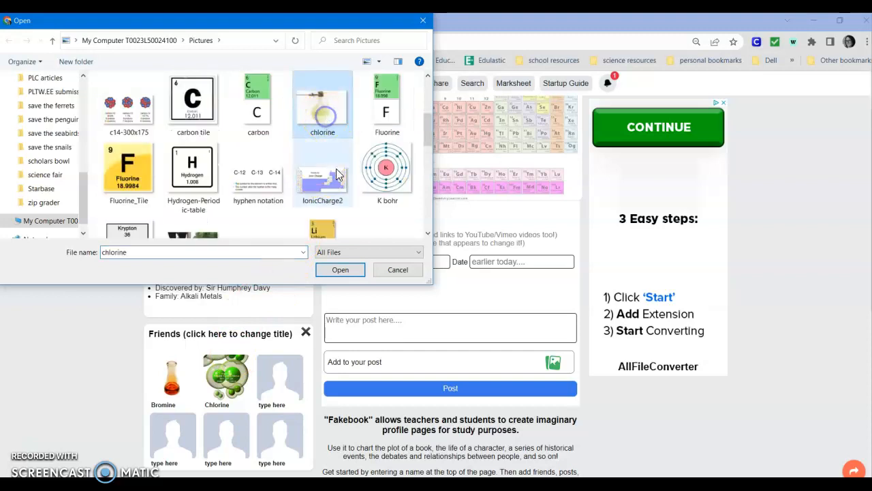
{"action": "left_click", "coordinate": [343, 268]}
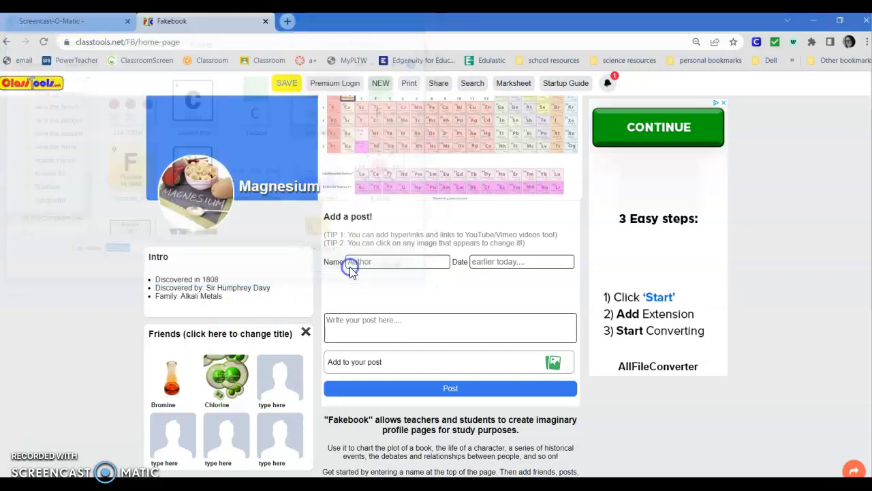
Name the third friend Iodine, leaving the fourth friend's placeholder as it is
{"action": "left_click", "coordinate": [274, 405]}
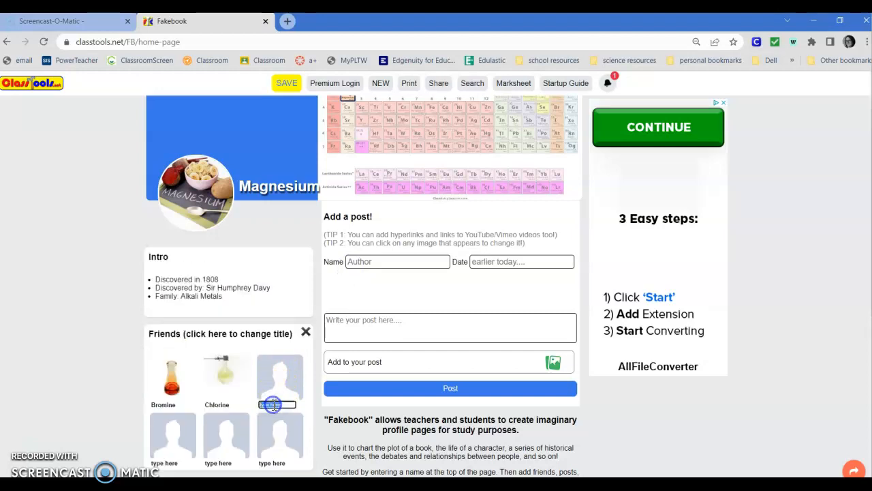
{"action": "key", "text": "BackSpace"}
{"action": "left_click", "coordinate": [172, 464]}
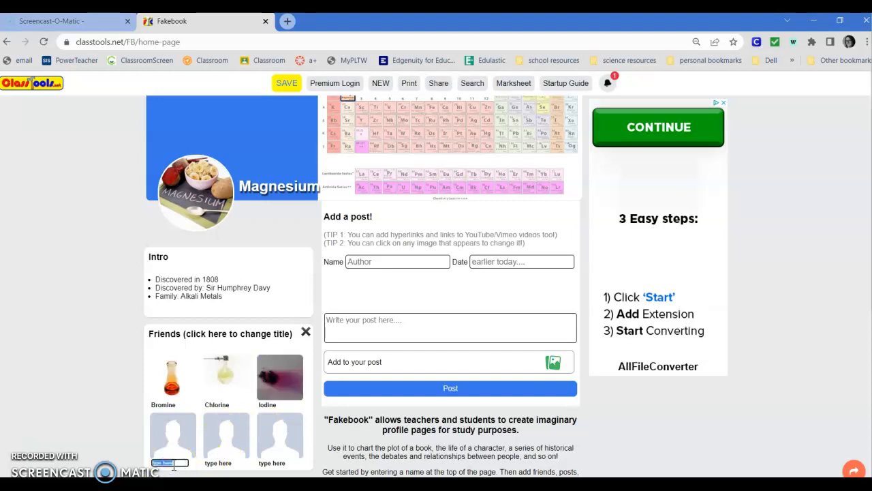
{"action": "left_click", "coordinate": [359, 394]}
Start a new post with Magnesium as the author and 1808 as the date
{"action": "left_click", "coordinate": [373, 261]}
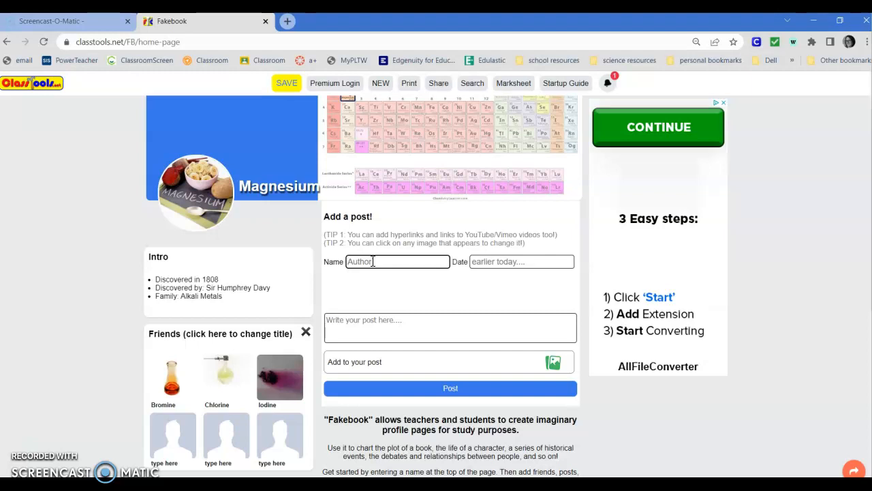
{"action": "type", "text": "Magnesium"}
{"action": "left_click", "coordinate": [513, 261]}
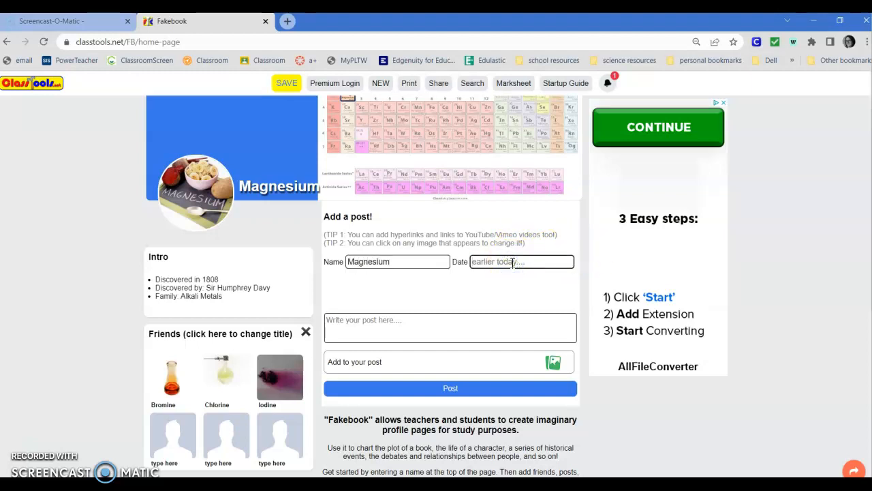
{"action": "type", "text": "1808"}
Write and publish the post "I've been around for a long, long time, but someone finally "Discovered me" Sir Humphrey Davy!"
{"action": "left_click", "coordinate": [386, 321]}
{"action": "type", "text": "I'v"}
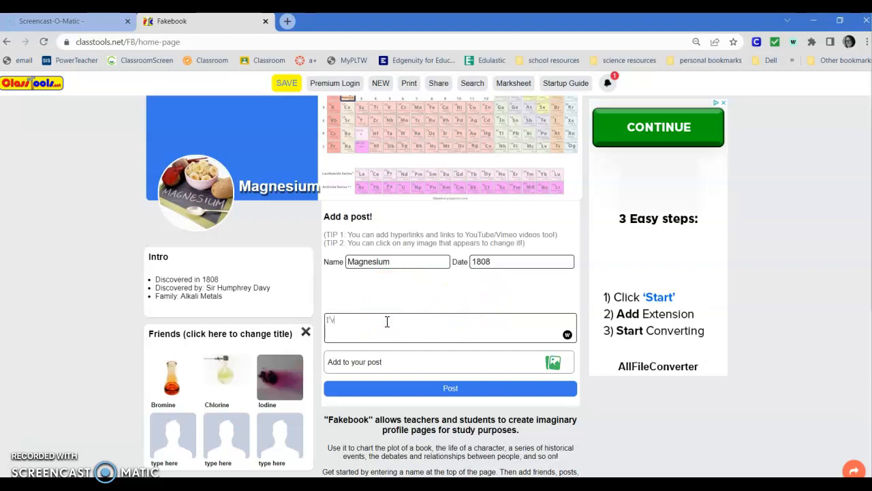
{"action": "type", "text": "e been around for a long, long time, but someone finally \""}
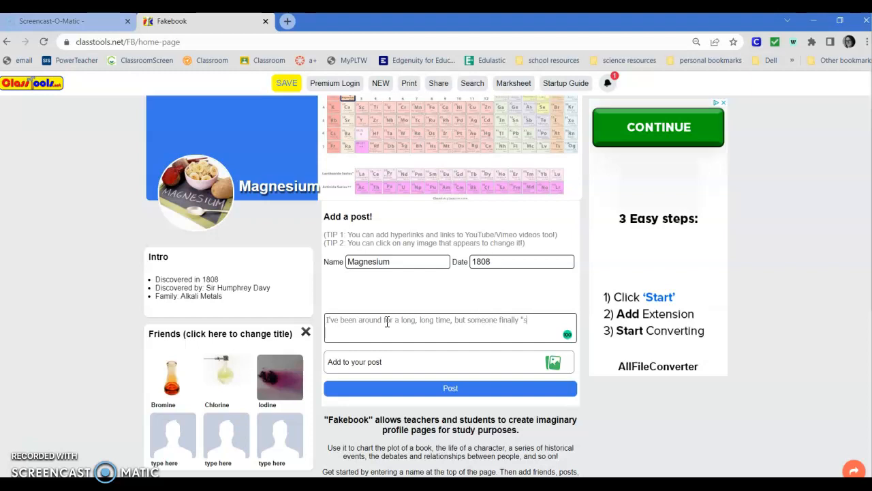
{"action": "type", "text": "Discovered me\" Sir Humphrey Dav"}
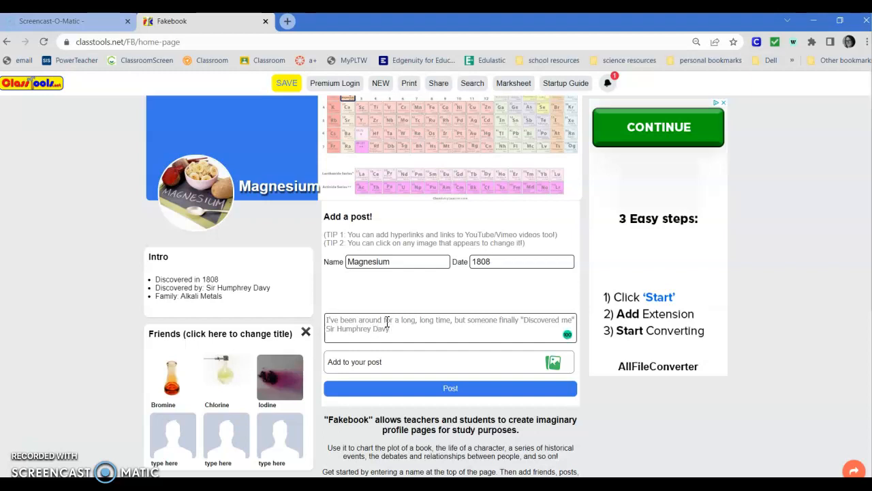
{"action": "type", "text": "y!"}
{"action": "left_click", "coordinate": [430, 390]}
{"action": "scroll", "coordinate": [430, 388], "scroll_direction": "down", "scroll_amount": 5}
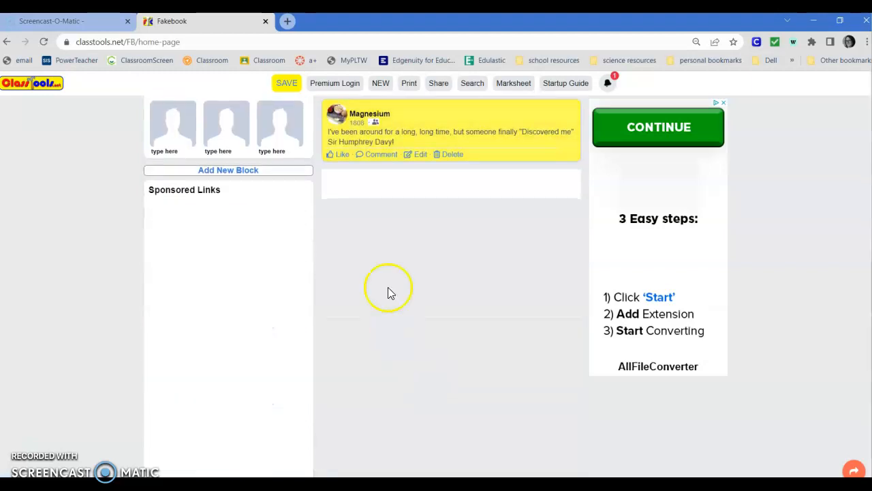
Start a second post with Sir Humphrey Davy as the author and 1808 as the date
{"action": "scroll", "coordinate": [402, 252], "scroll_direction": "up", "scroll_amount": 3}
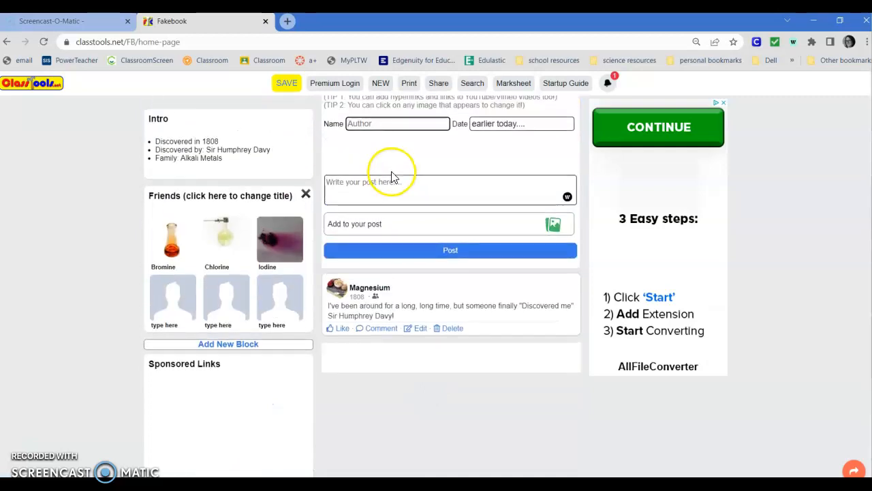
{"action": "scroll", "coordinate": [389, 176], "scroll_direction": "up", "scroll_amount": 1}
{"action": "left_click", "coordinate": [387, 181]}
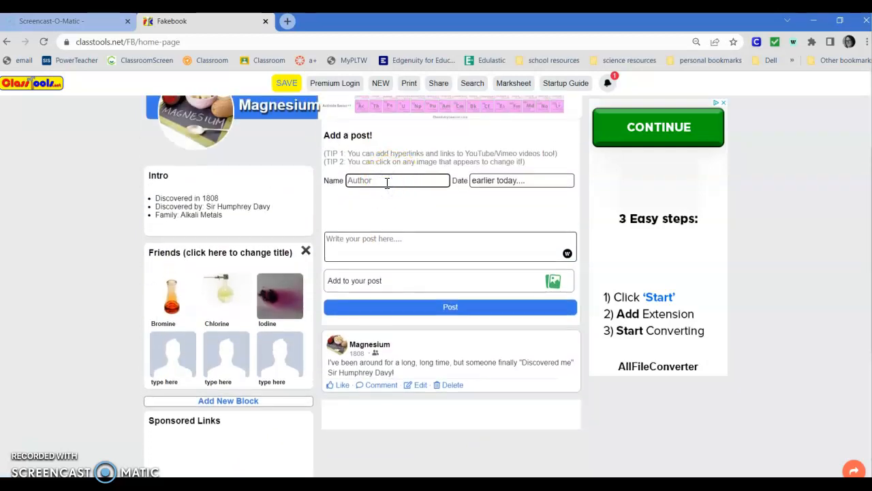
{"action": "type", "text": "Sir Humphrey Davey"}
{"action": "key", "text": "BackSpace"}
{"action": "key", "text": "BackSpace"}
{"action": "type", "text": "y"}
{"action": "left_click", "coordinate": [492, 185]}
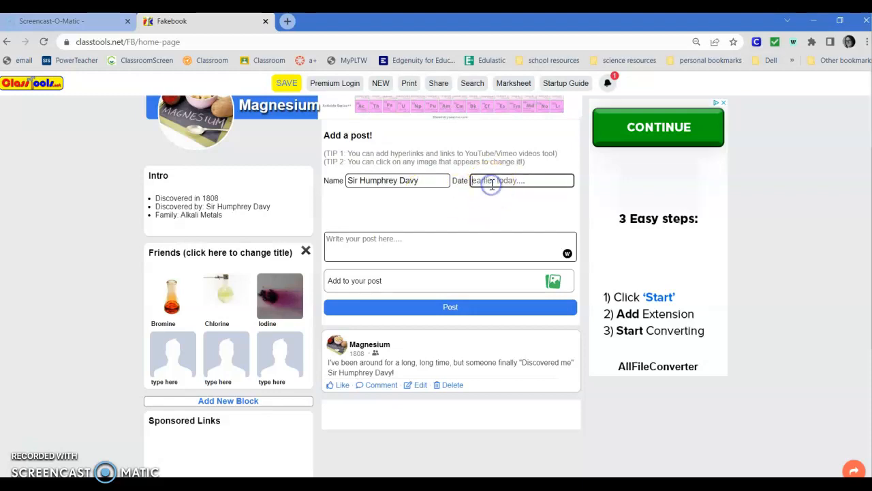
{"action": "type", "text": "1808"}
Enter the post text "I've discovered a new element. I think i'm going to name it after the city Magnesia."
{"action": "left_click", "coordinate": [414, 238]}
{"action": "type", "text": "I've"}
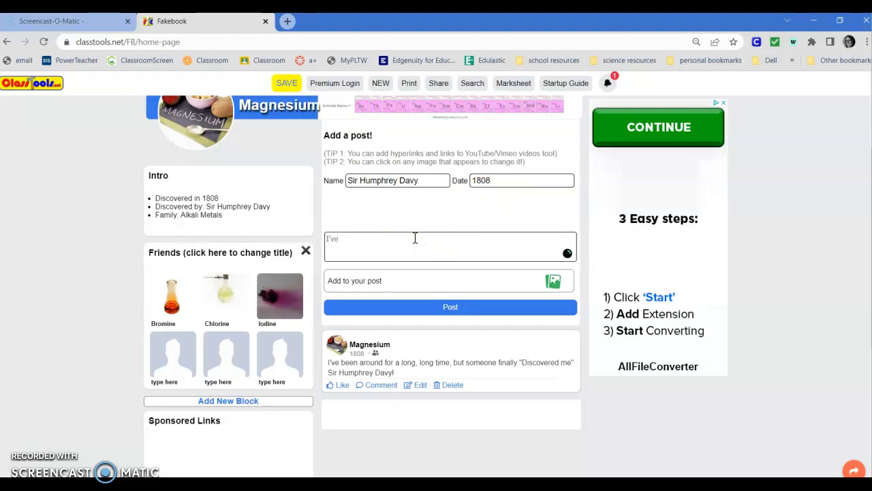
{"action": "type", "text": " discovered a new element.  I think i'm going to name it after the cit"}
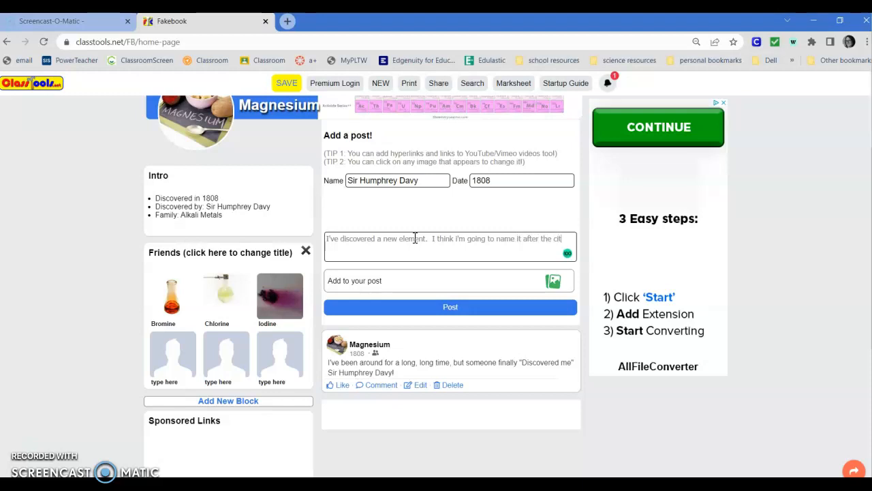
{"action": "type", "text": "y Magnesia"}
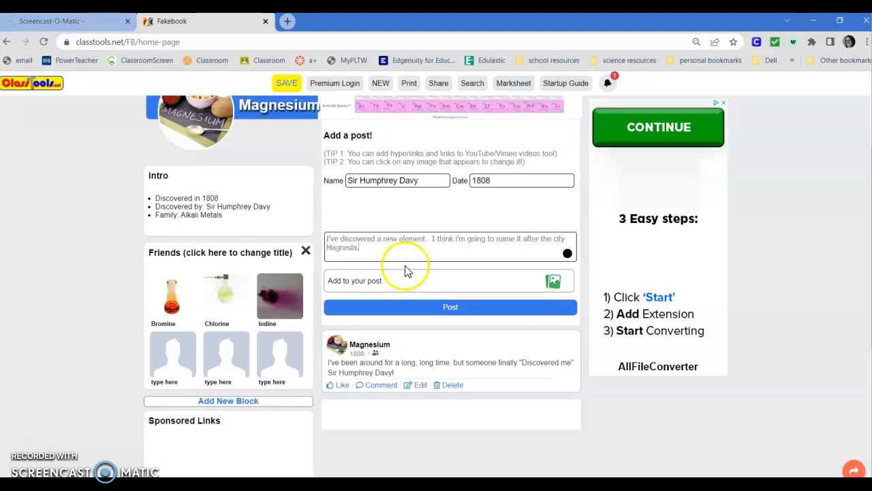
{"action": "type", "text": "."}
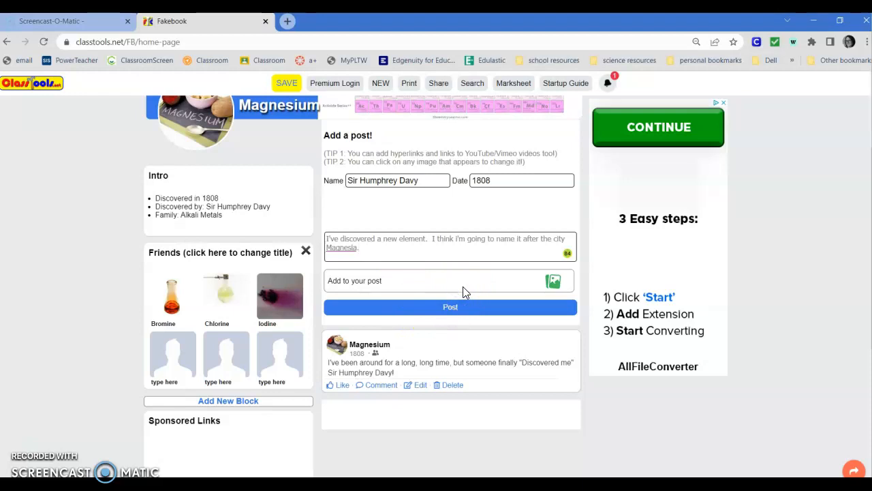
Attach the ruins photo Магнесия_на_Меандре._Пропилеи from the Pictures folder to the post and publish it
{"action": "left_click", "coordinate": [549, 288]}
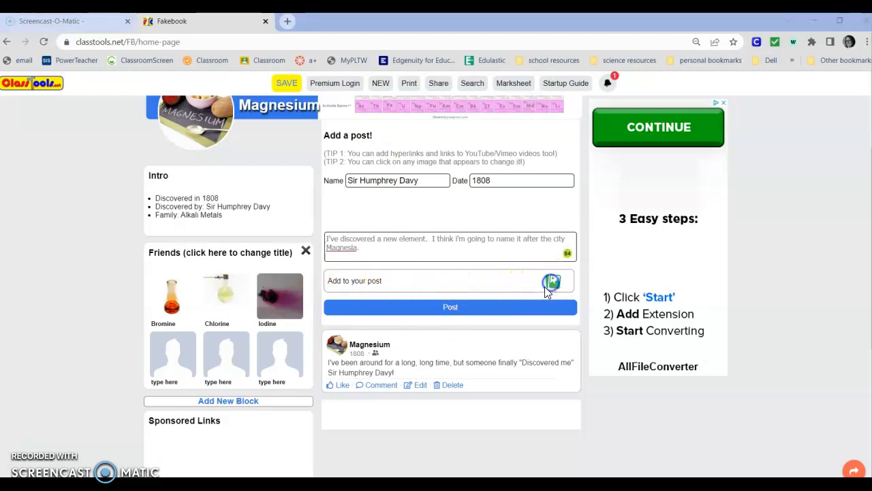
{"action": "scroll", "coordinate": [287, 191], "scroll_direction": "down", "scroll_amount": 5}
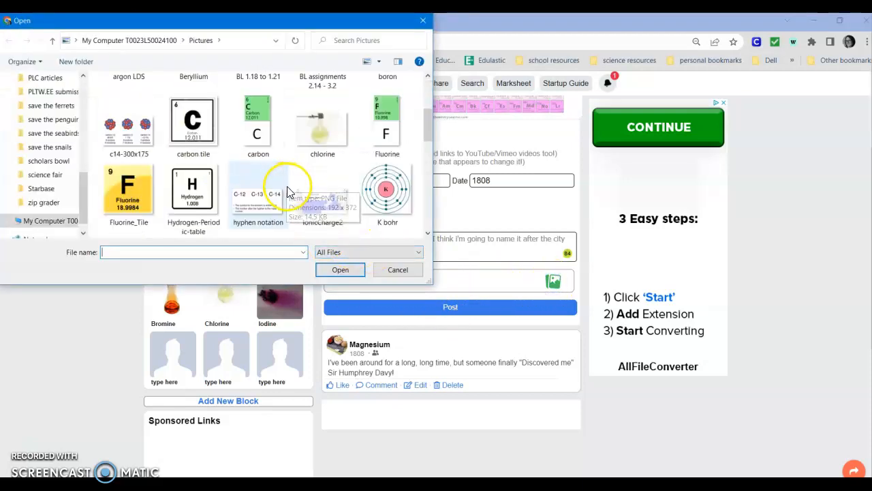
{"action": "scroll", "coordinate": [287, 192], "scroll_direction": "down", "scroll_amount": 1}
{"action": "scroll", "coordinate": [288, 192], "scroll_direction": "down", "scroll_amount": 3}
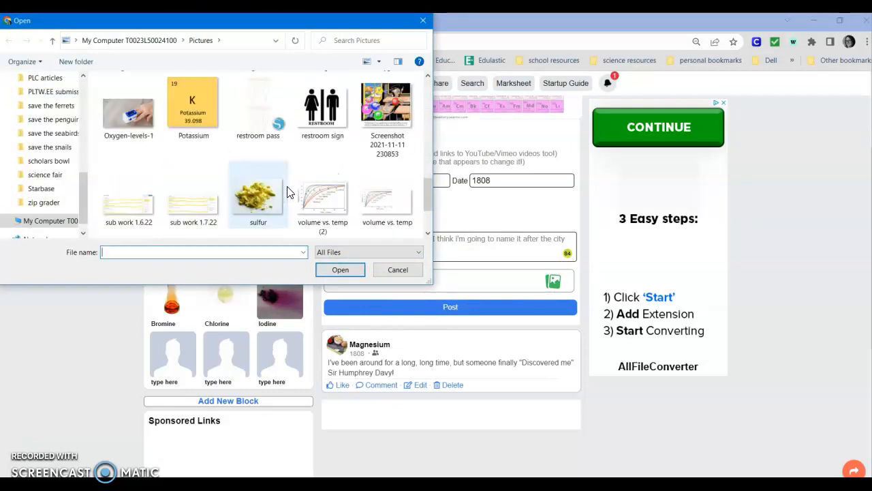
{"action": "left_click", "coordinate": [133, 189]}
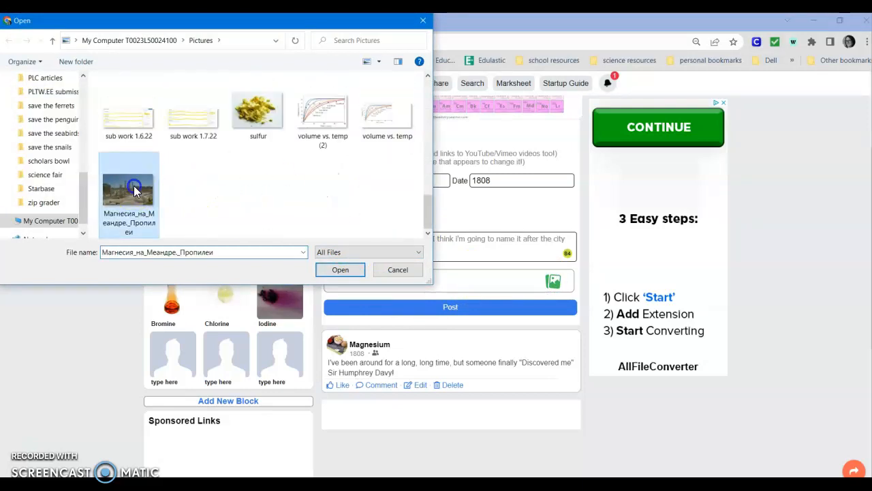
{"action": "left_click", "coordinate": [340, 270]}
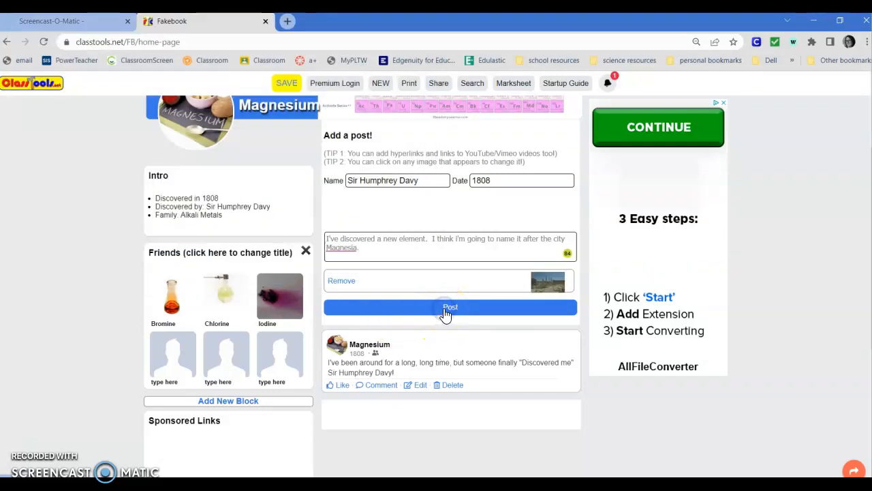
{"action": "left_click", "coordinate": [445, 310]}
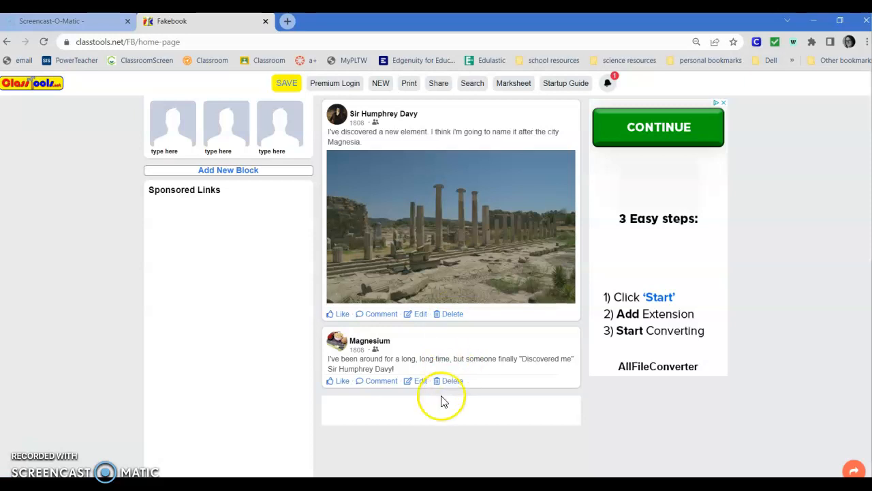
Start a third post with Dr Good Sleep as the author and "Last night" as the date
{"action": "scroll", "coordinate": [447, 385], "scroll_direction": "up", "scroll_amount": 1}
{"action": "scroll", "coordinate": [446, 388], "scroll_direction": "down", "scroll_amount": 4}
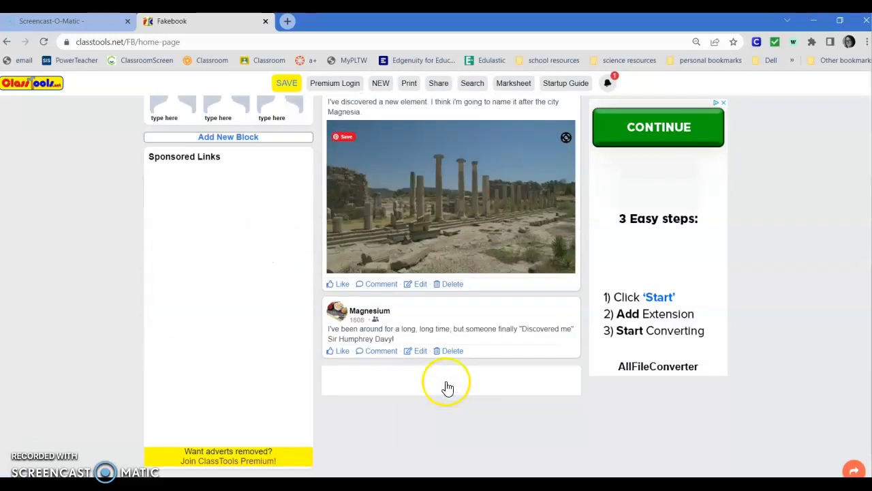
{"action": "scroll", "coordinate": [440, 307], "scroll_direction": "up", "scroll_amount": 7}
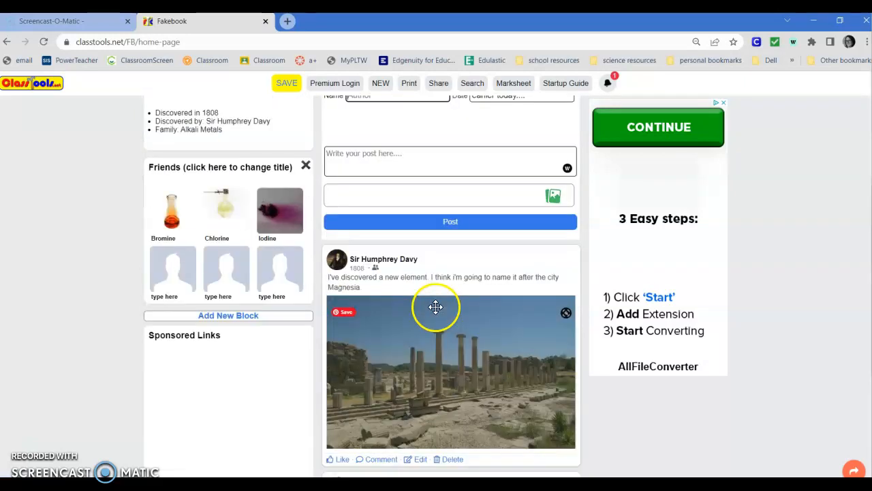
{"action": "left_click", "coordinate": [396, 320]}
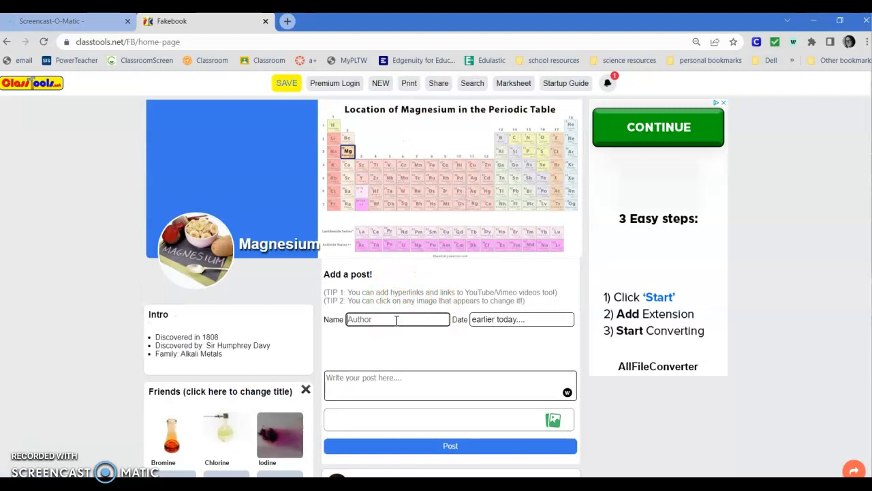
{"action": "type", "text": "Do"}
{"action": "type", "text": "r"}
{"action": "type", "text": " Good Sle"}
{"action": "type", "text": "ep"}
{"action": "left_click", "coordinate": [493, 319]}
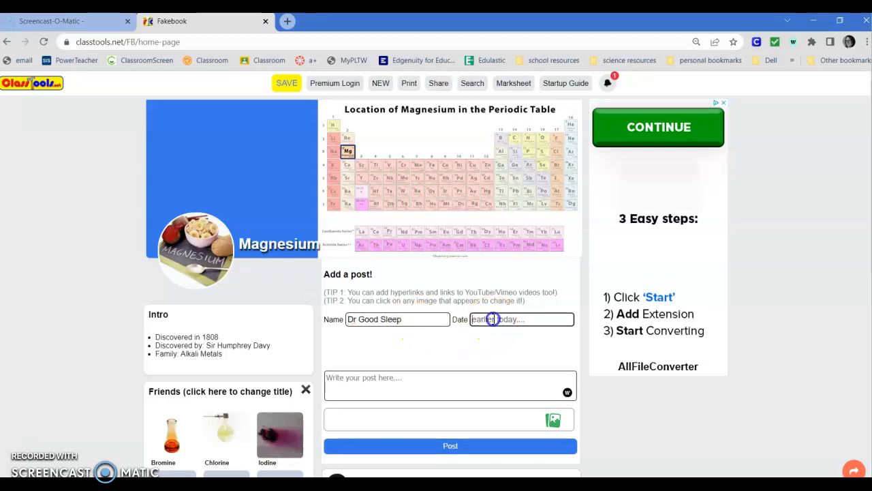
{"action": "type", "text": "Last night"}
Enter the text "Hey, did you know that Magnesium is important for sleep? if you dont have enough, you arent going to sleep well."
{"action": "left_click", "coordinate": [400, 377]}
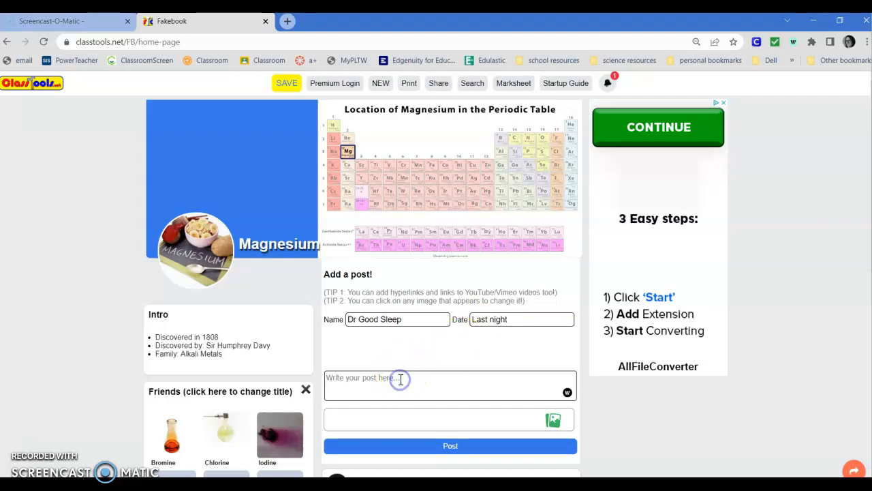
{"action": "type", "text": "Hey, did you know that Magnesium is important"}
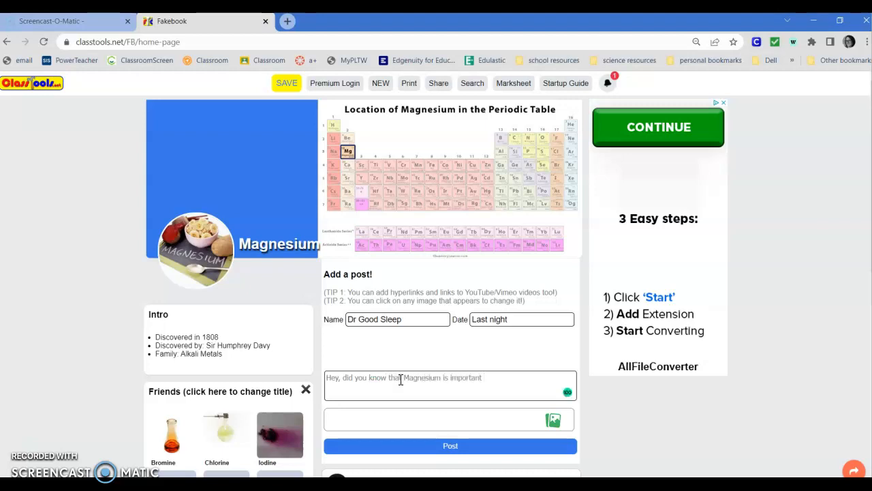
{"action": "type", "text": " for sleep?  if you dont have enough"}
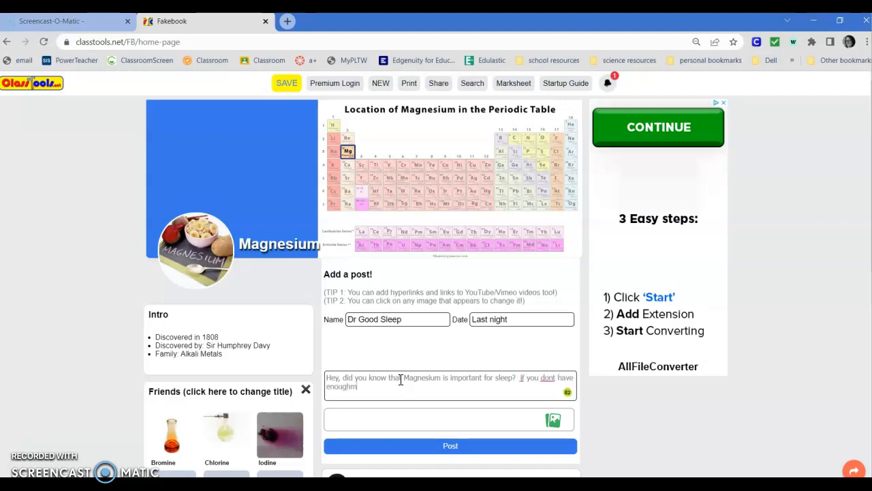
{"action": "type", "text": ", you arent going to sleep well."}
Correct "if" to "If" and "dont" to "don't" in the post text, and publish the post
{"action": "left_click", "coordinate": [631, 371]}
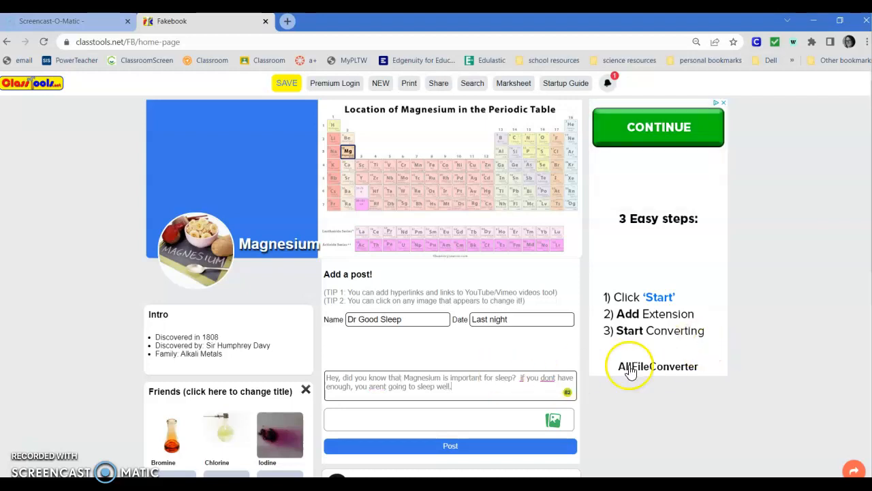
{"action": "left_click", "coordinate": [522, 380]}
{"action": "key", "text": "BackSpace"}
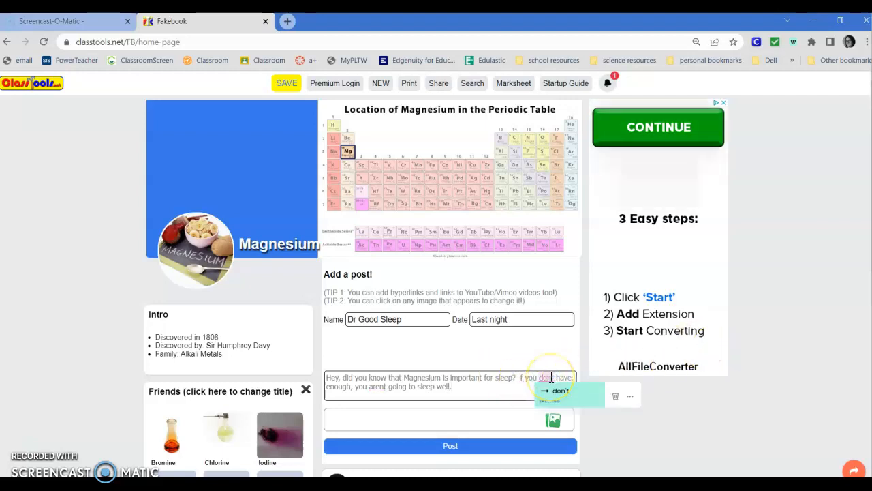
{"action": "type", "text": "If"}
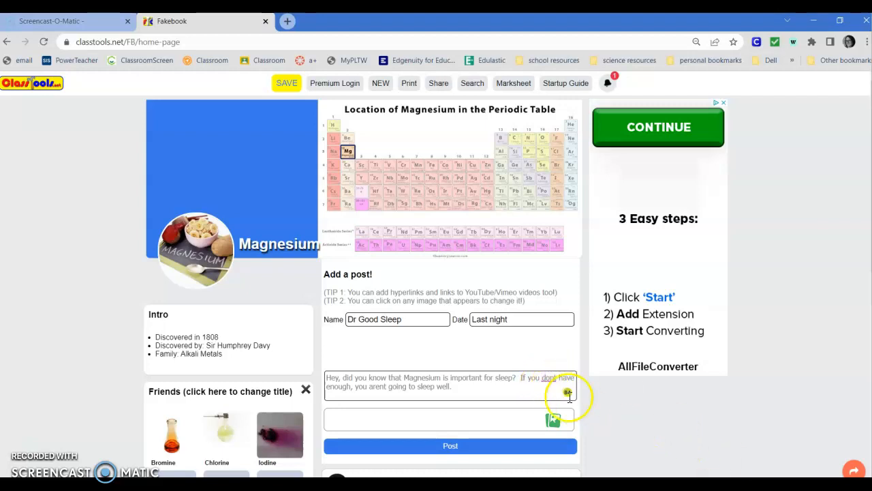
{"action": "left_click", "coordinate": [561, 390]}
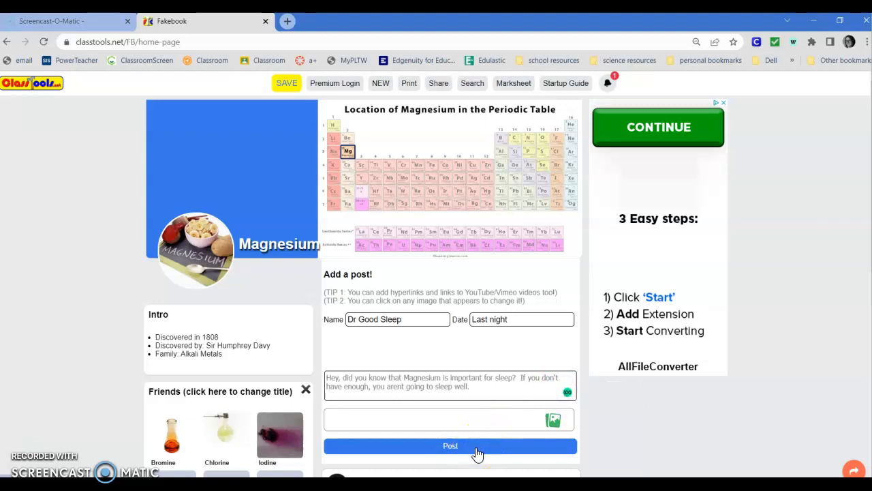
{"action": "left_click", "coordinate": [450, 446]}
{"action": "scroll", "coordinate": [477, 450], "scroll_direction": "down", "scroll_amount": 5}
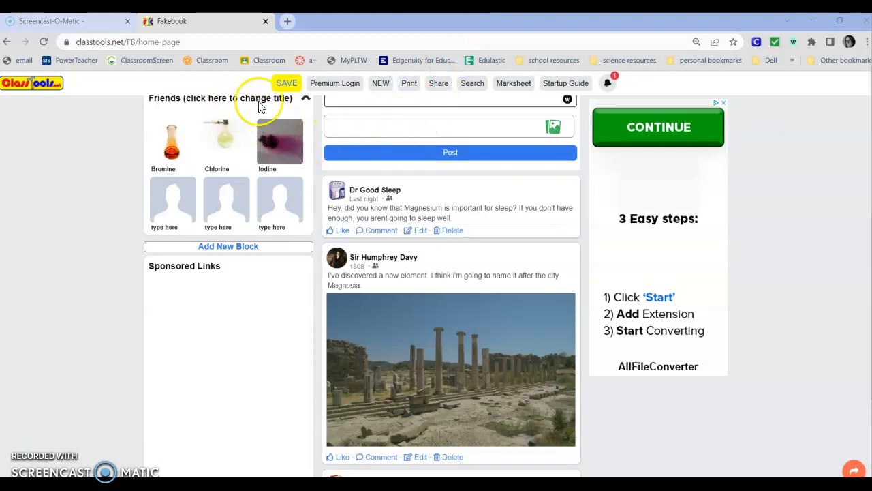
Save the Fakebook page with an editing password and select the address of the saved page
{"action": "left_click", "coordinate": [284, 83]}
{"action": "left_click", "coordinate": [418, 151]}
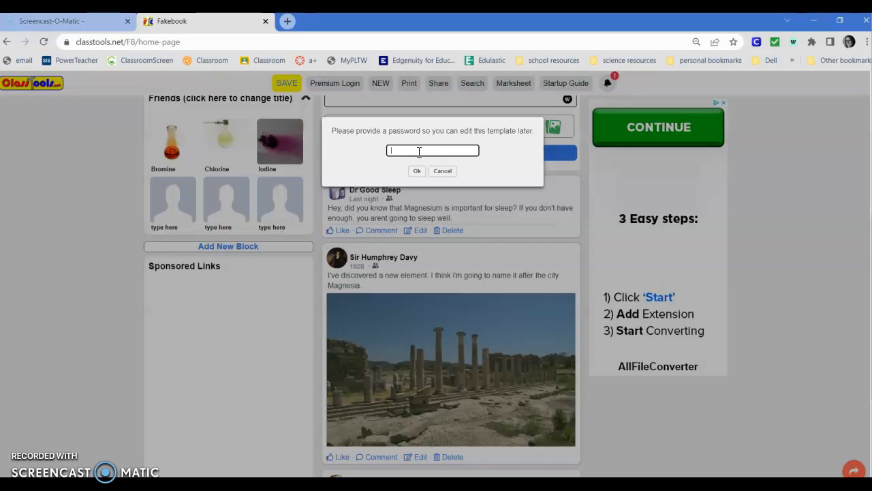
{"action": "type", "text": "•"}
{"action": "left_click", "coordinate": [417, 171]}
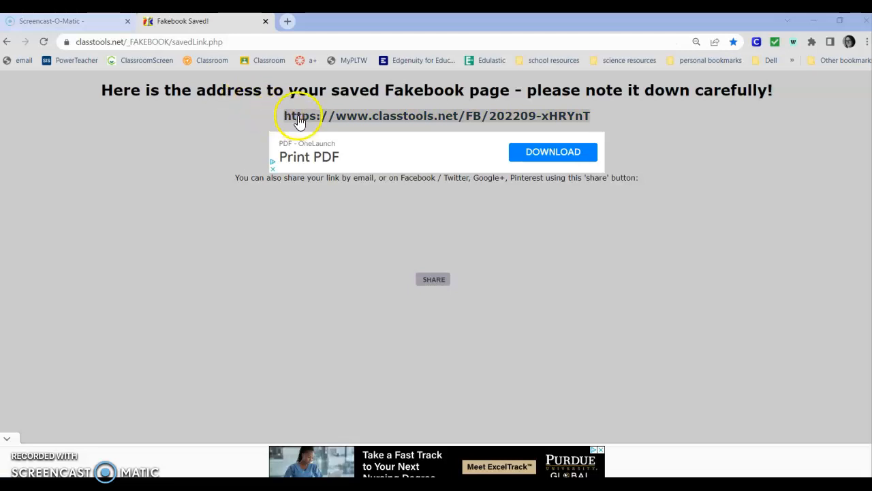
{"action": "left_click_drag", "start_coordinate": [286, 115], "coordinate": [307, 122]}
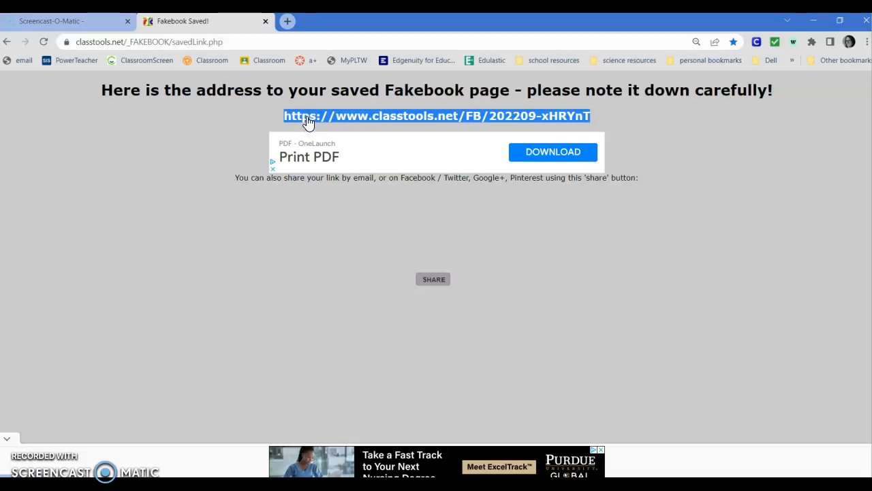